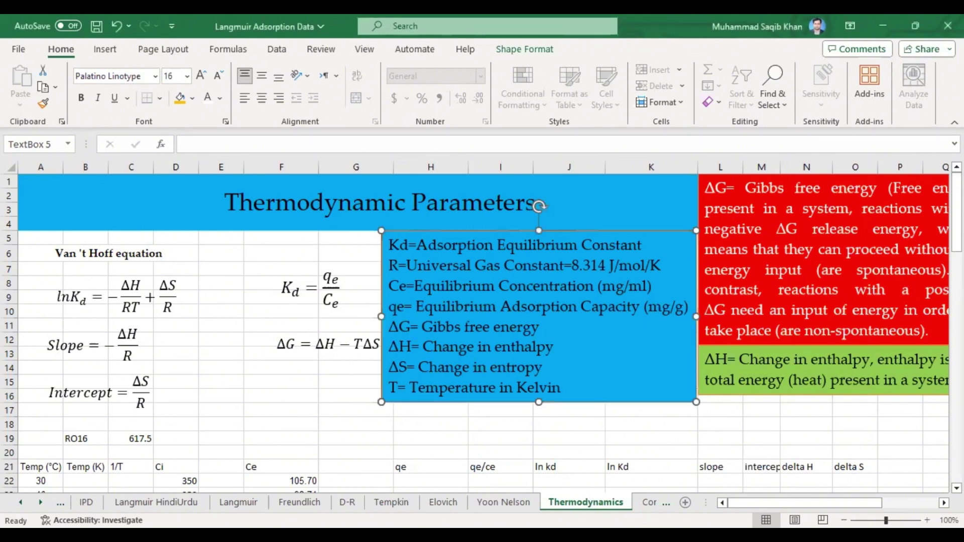
Select the 30–60 temperatures, the 350 Ci values and the Ce values in the data table.
scroll(36, 369, down, 3)
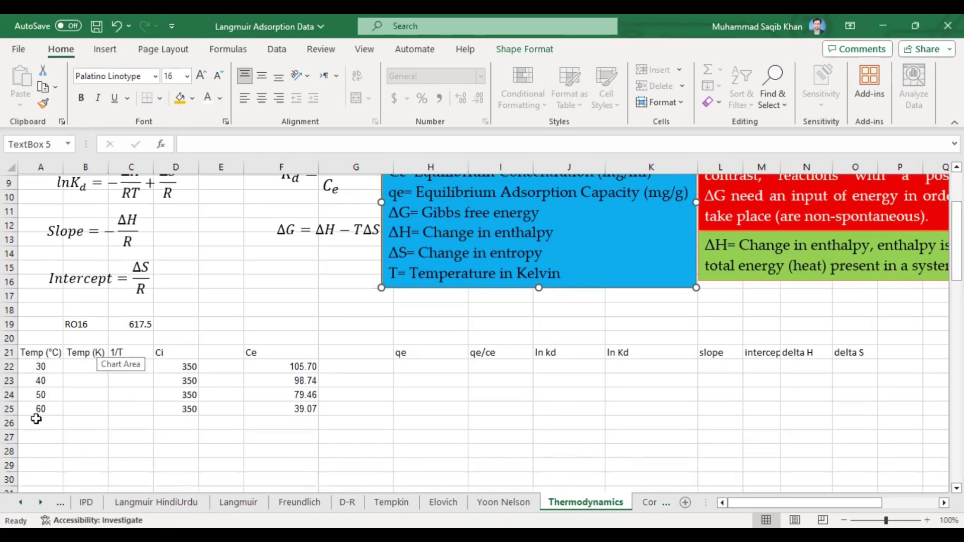
drag(39, 366, 40, 409)
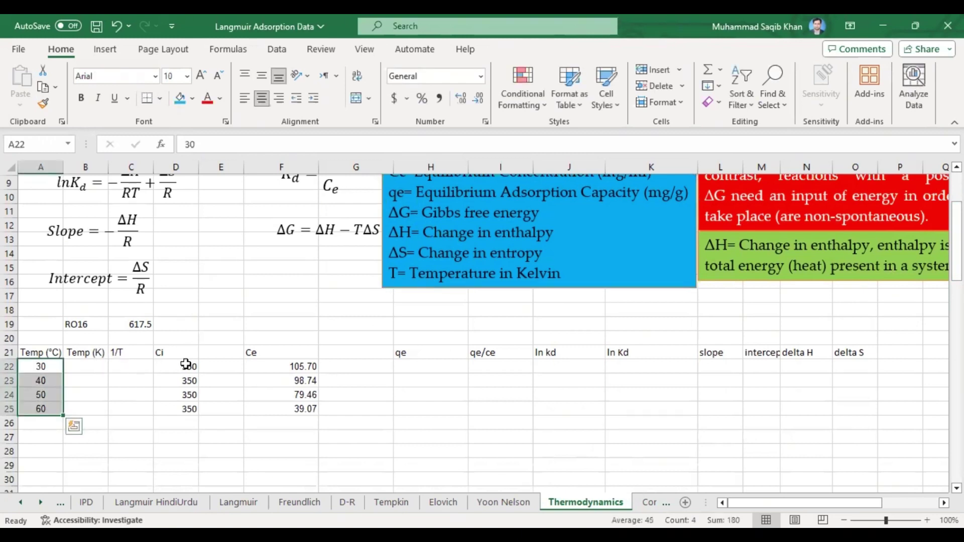
drag(186, 365, 186, 401)
drag(271, 366, 270, 404)
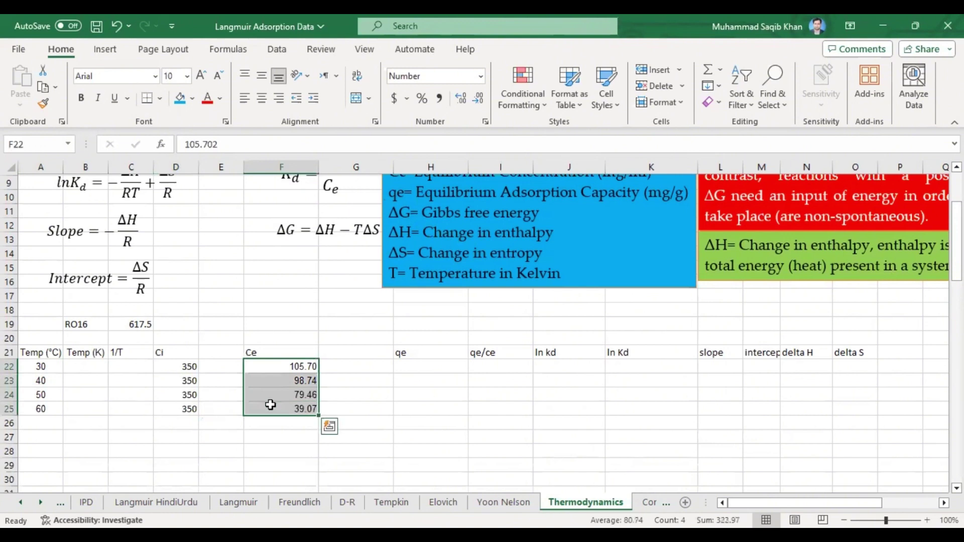
click(269, 368)
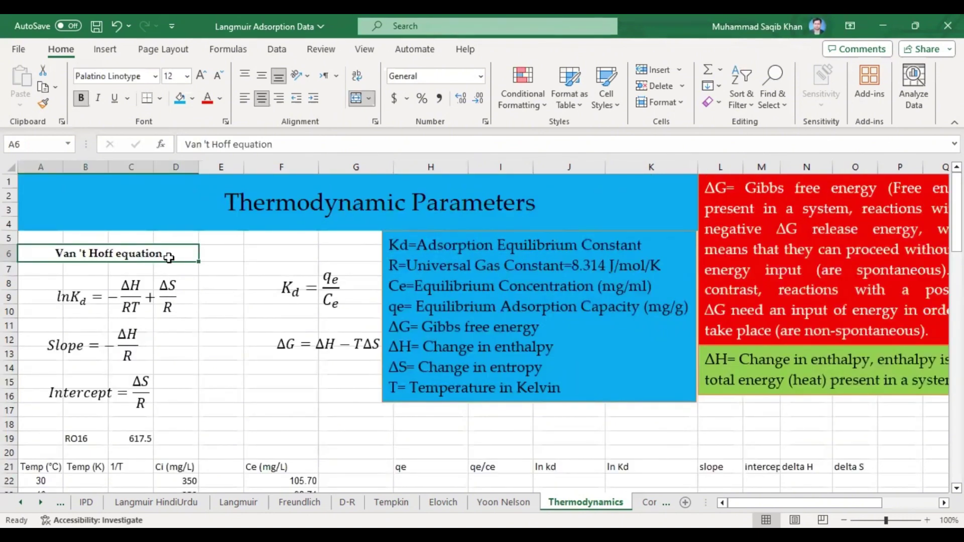
Review the lnKd and Kd = qe/Ce equation boxes, then select the yellow ΔS entropy box.
click(81, 295)
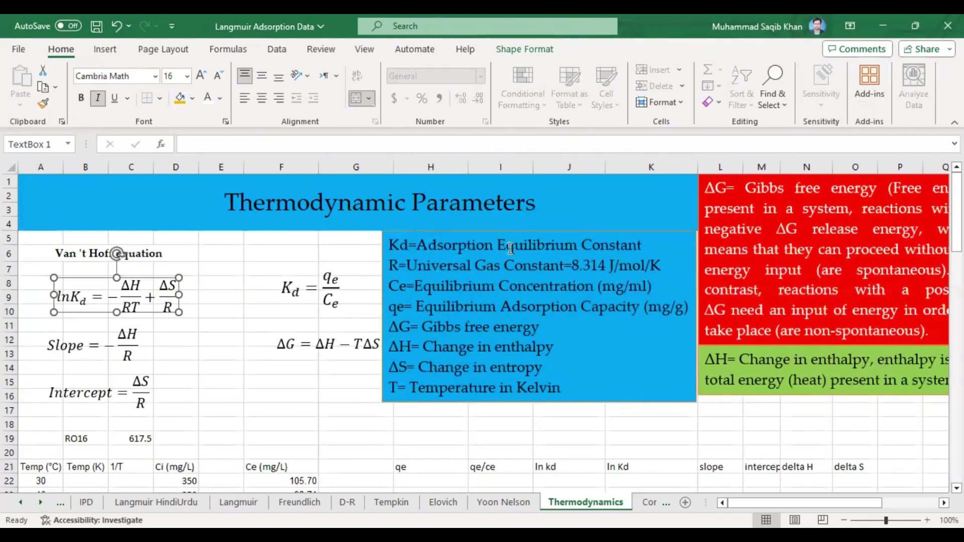
click(300, 301)
click(291, 311)
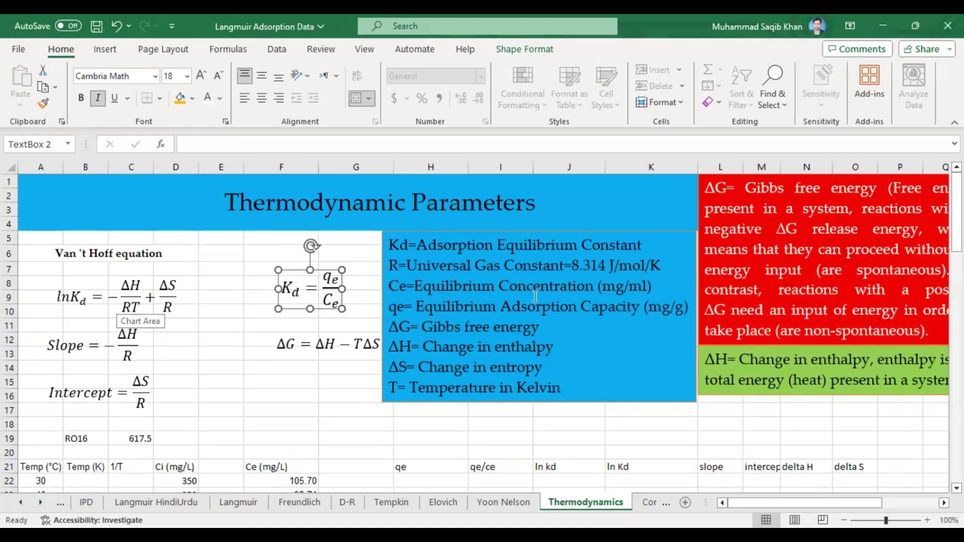
drag(419, 367, 542, 367)
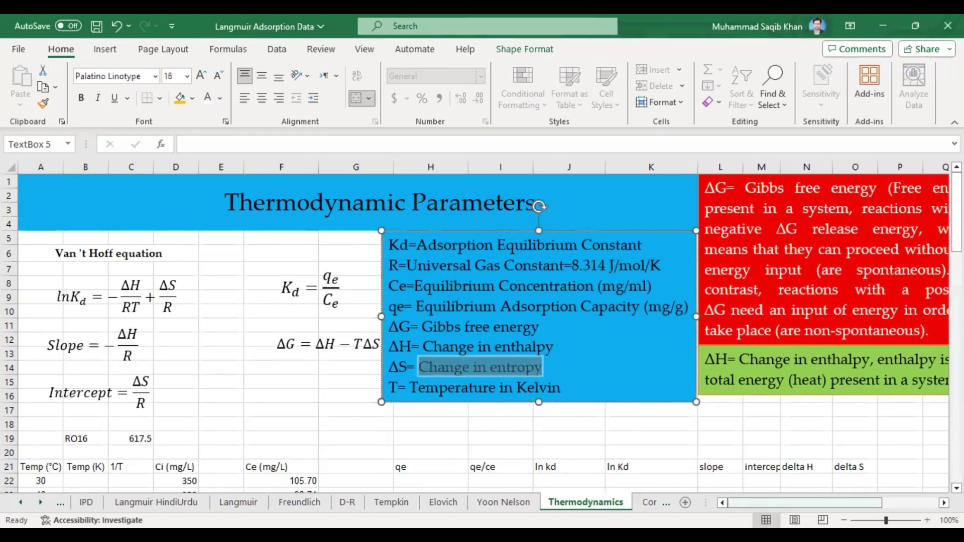
drag(760, 498, 816, 498)
click(662, 189)
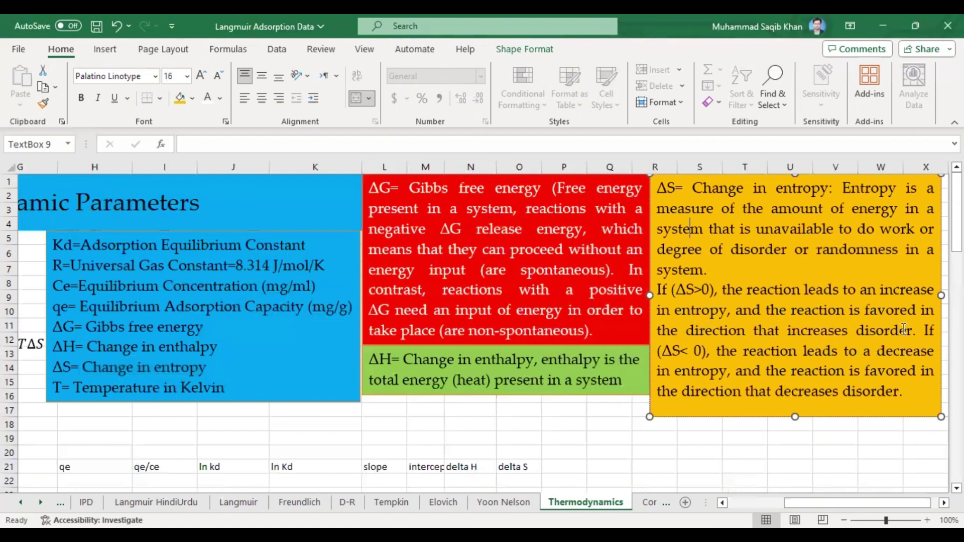
drag(864, 329, 803, 297)
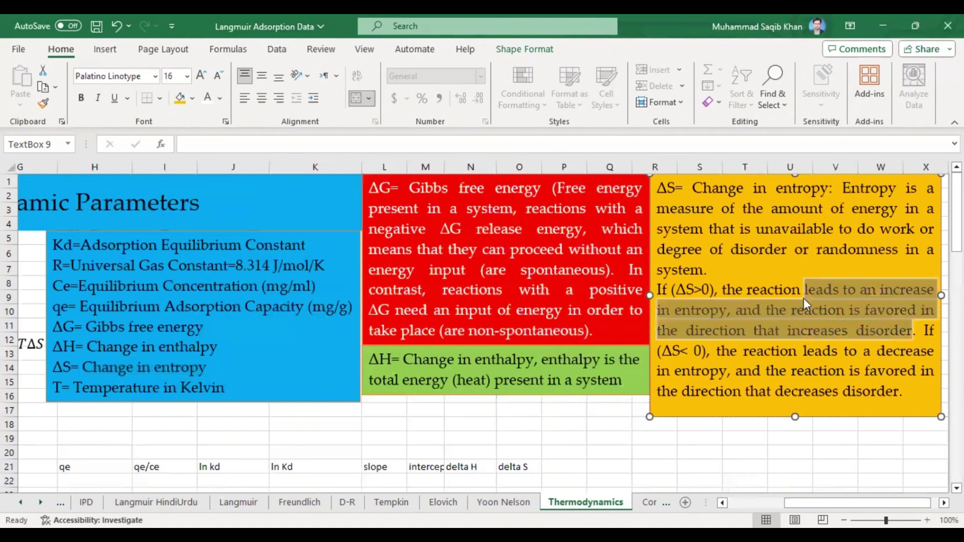
double_click(804, 297)
click(804, 297)
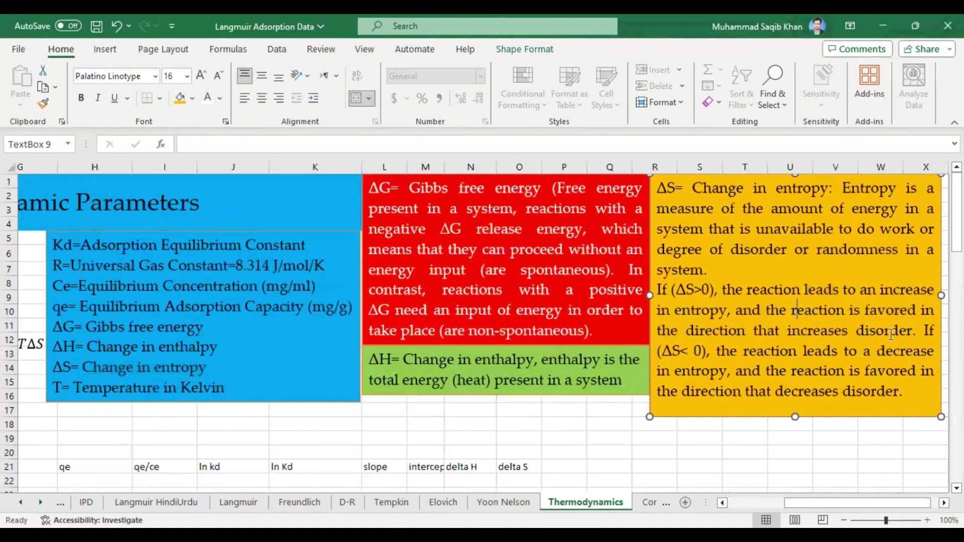
drag(771, 208, 801, 211)
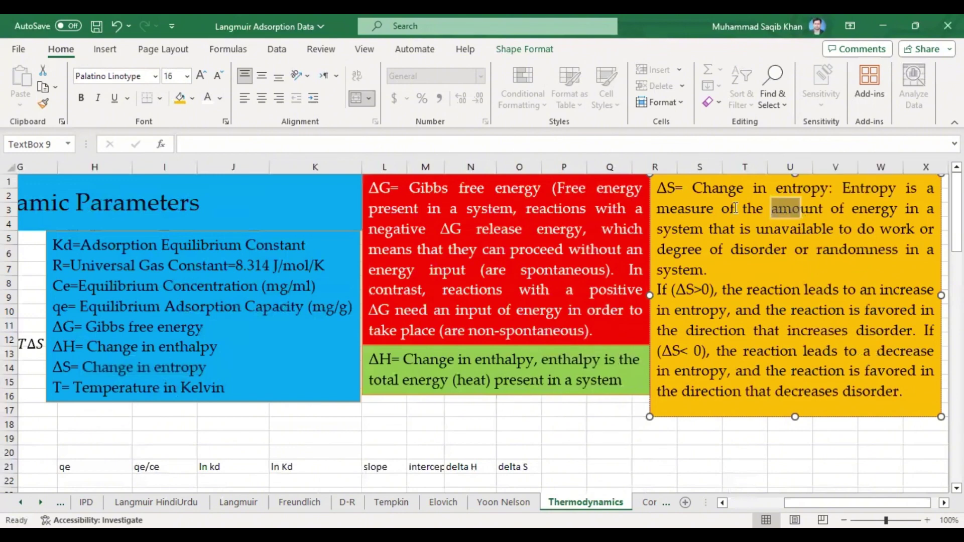
drag(755, 231, 847, 200)
click(876, 231)
click(848, 194)
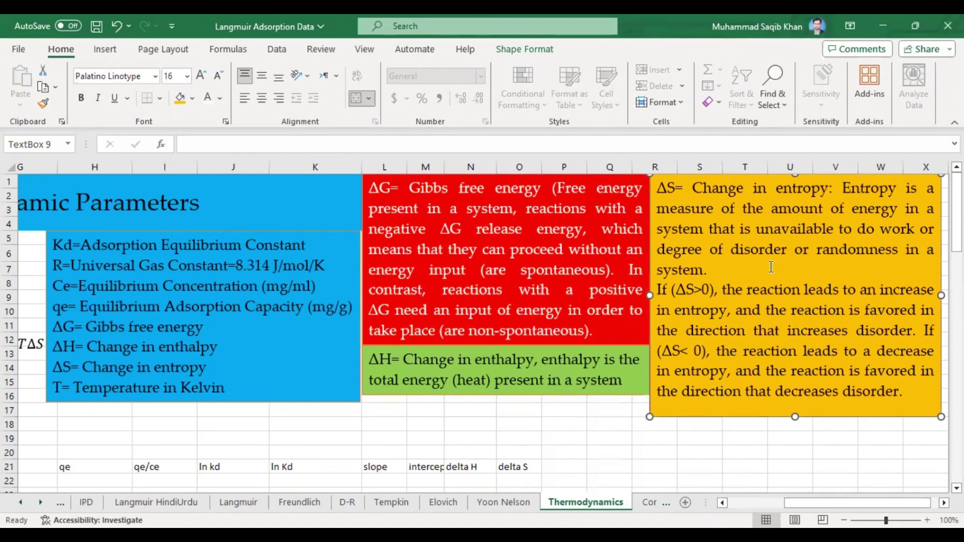
drag(798, 503, 742, 503)
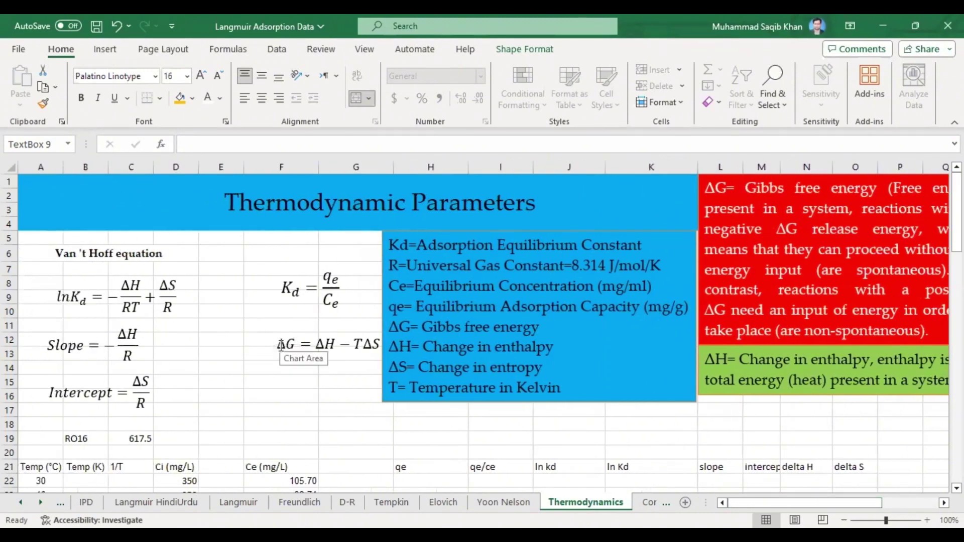
drag(743, 503, 770, 503)
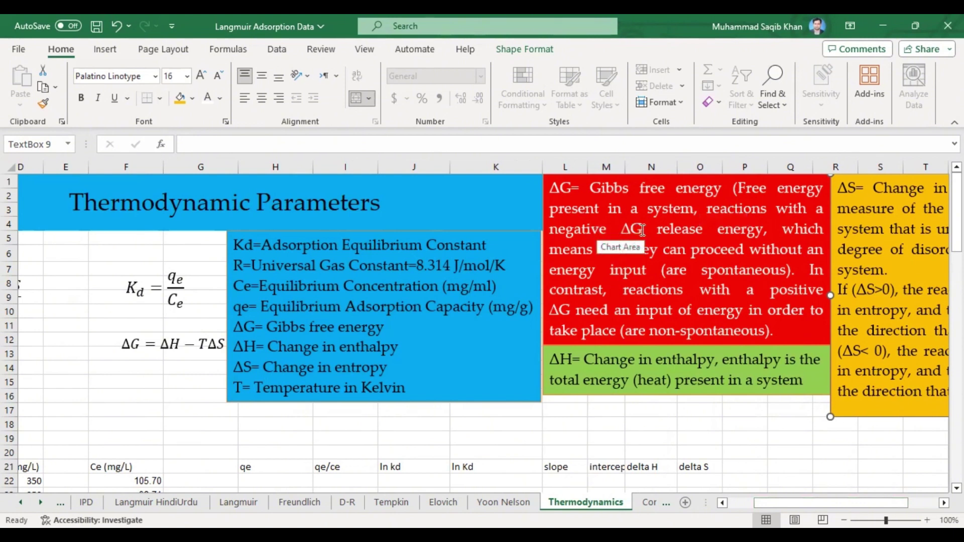
drag(656, 229, 736, 228)
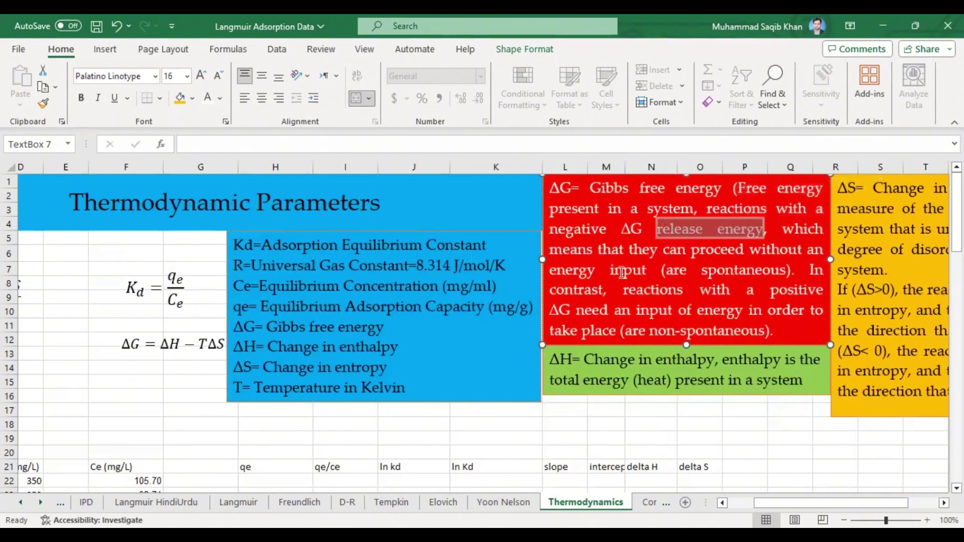
click(599, 251)
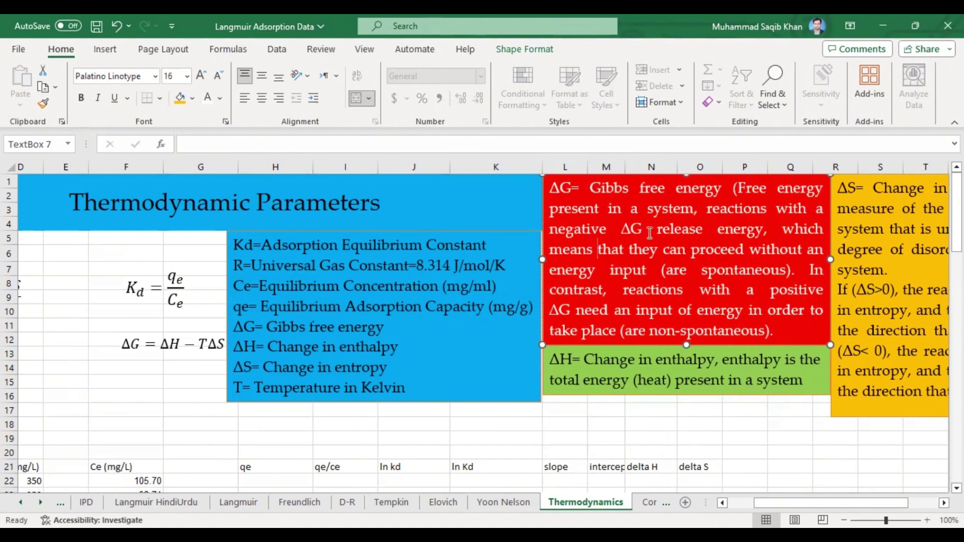
drag(701, 270, 762, 270)
click(740, 270)
double_click(740, 271)
drag(622, 290, 581, 305)
click(594, 308)
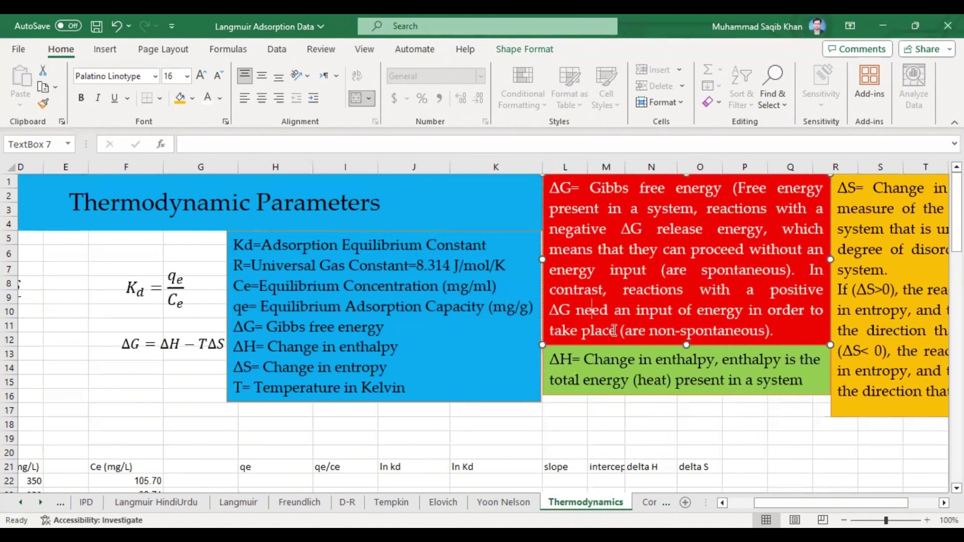
click(642, 330)
scroll(117, 288, left, 3)
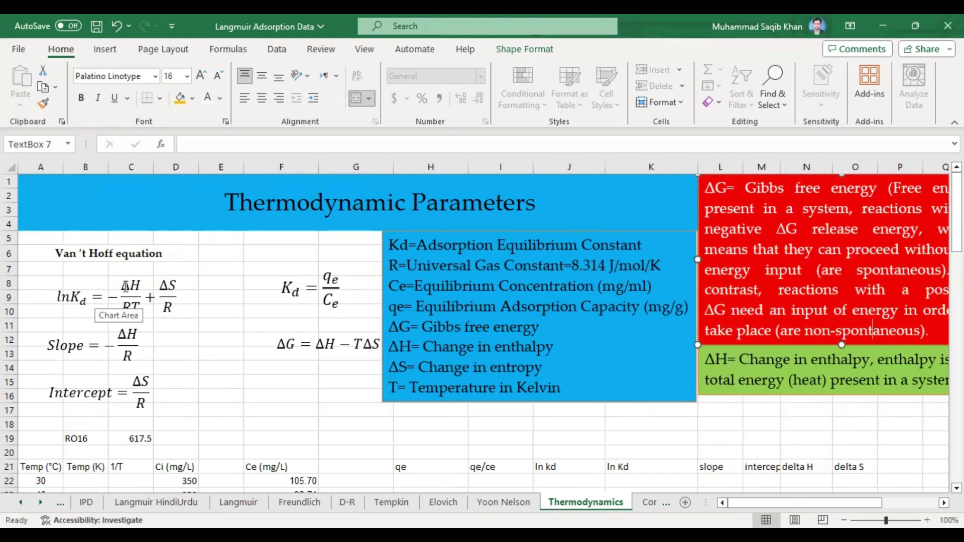
click(284, 346)
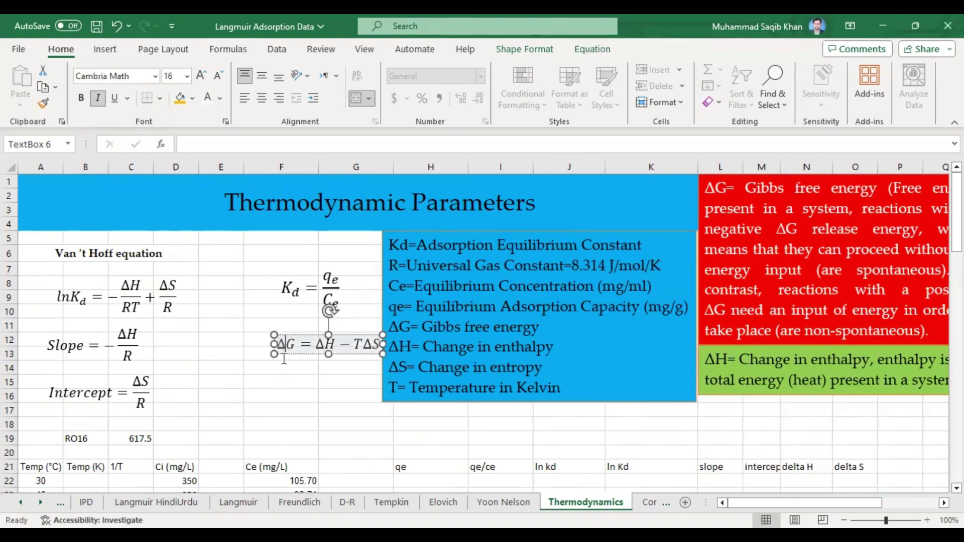
drag(288, 357, 264, 354)
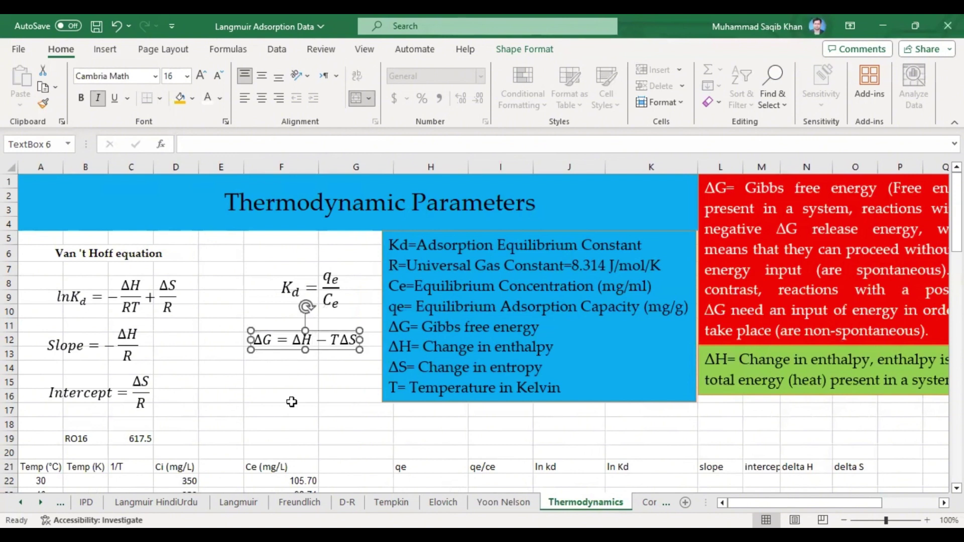
click(133, 302)
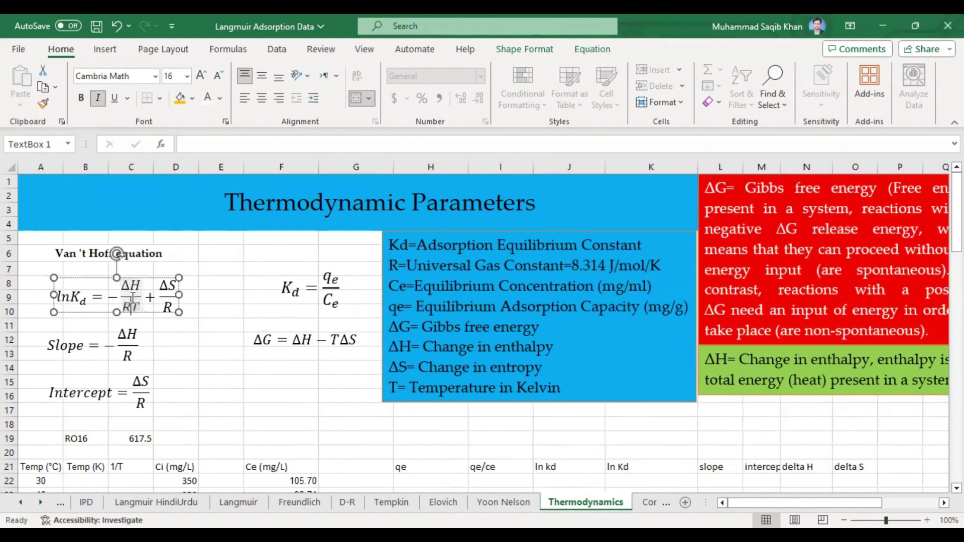
click(95, 313)
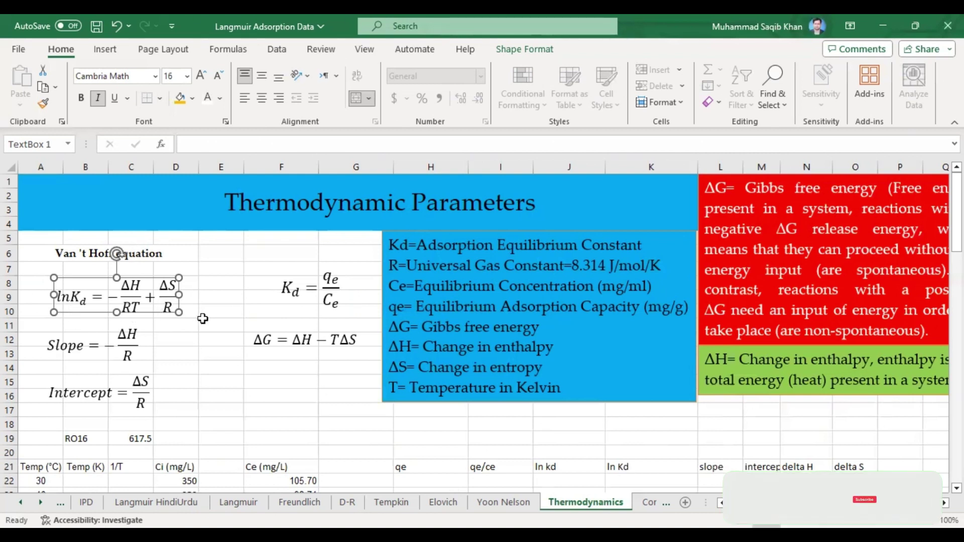
drag(170, 308, 125, 301)
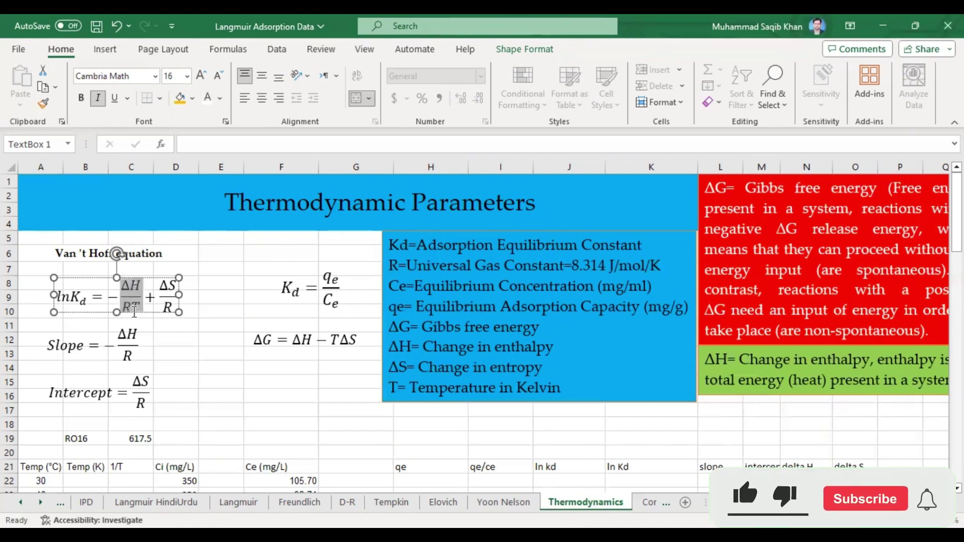
click(165, 310)
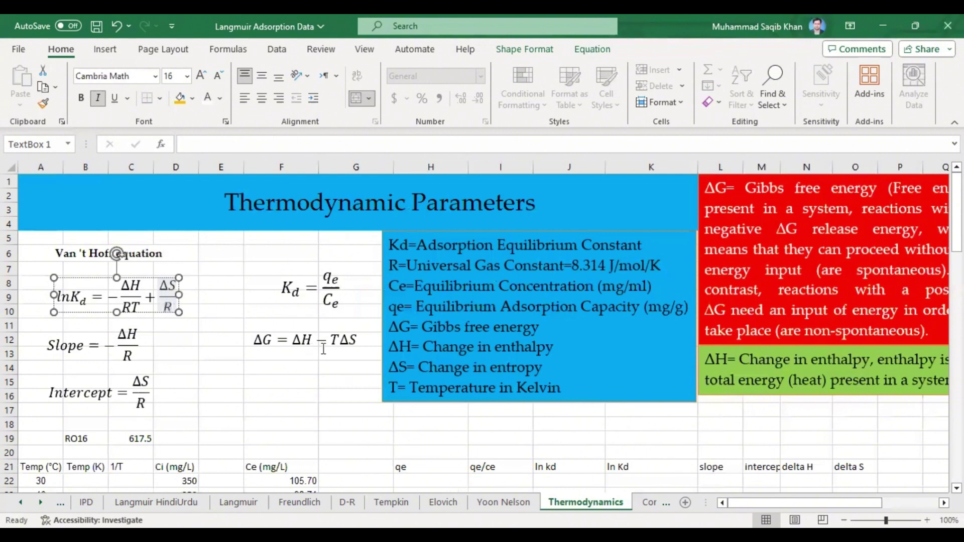
click(254, 344)
key(Escape)
drag(956, 214, 956, 256)
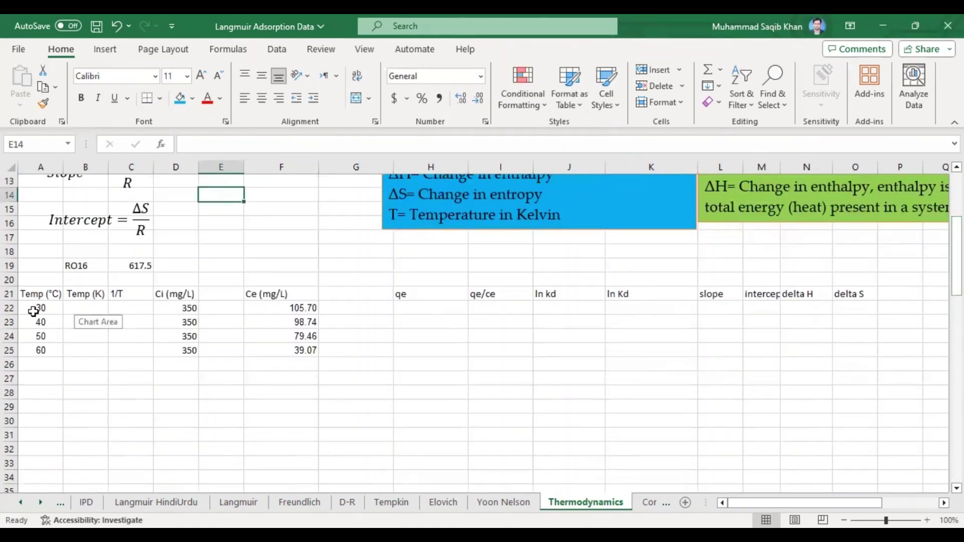
Enter =A22+273 in B22 and fill it down to B25 for Kelvin temperatures.
click(79, 306)
text(=)
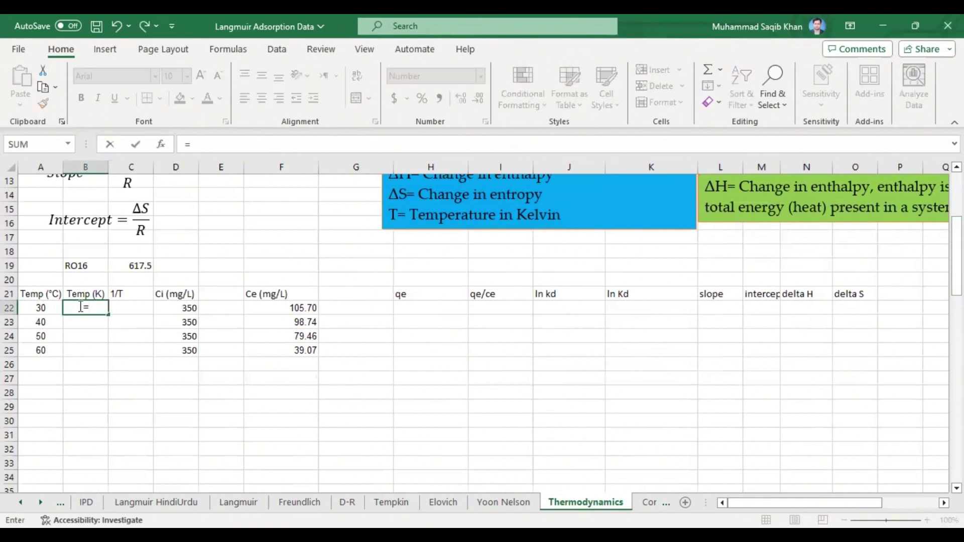
click(37, 307)
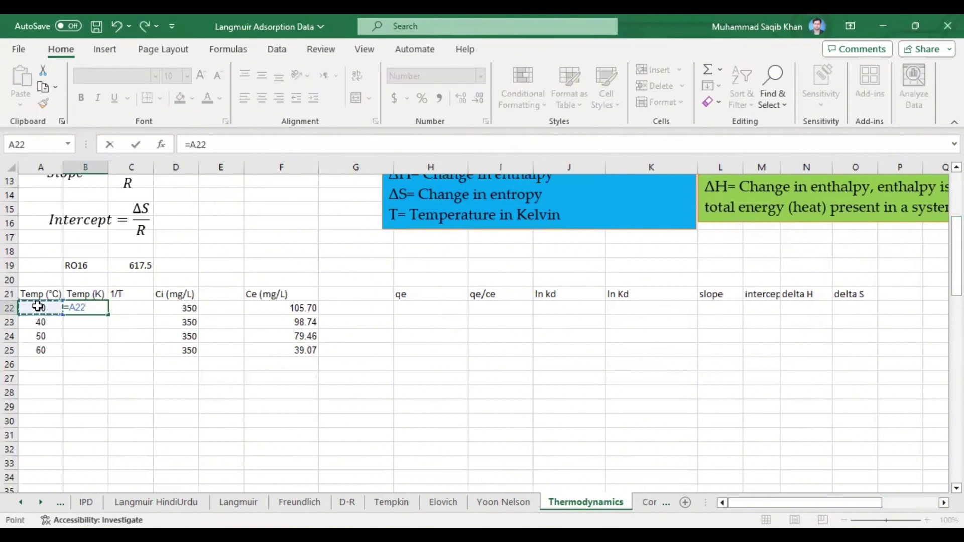
text(+273)
key(Return)
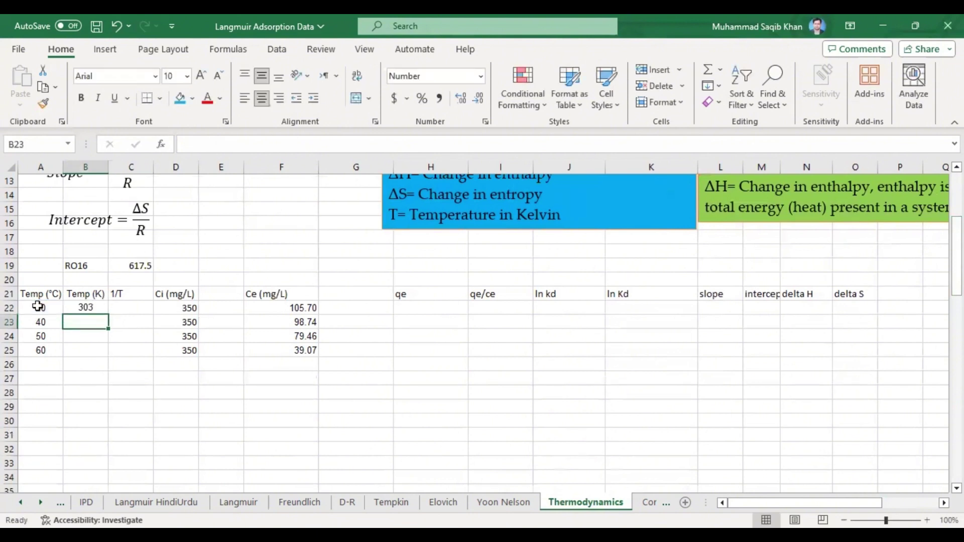
click(98, 308)
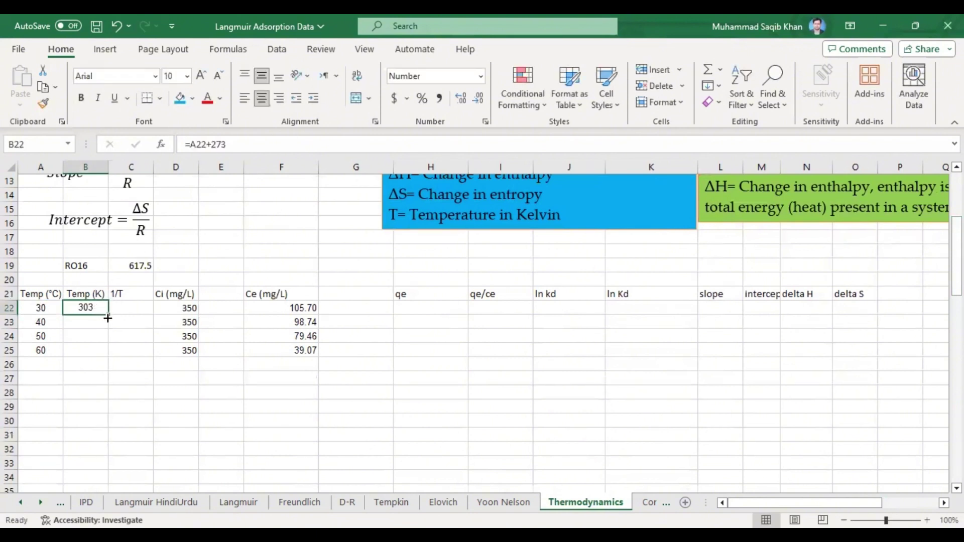
drag(109, 317, 103, 355)
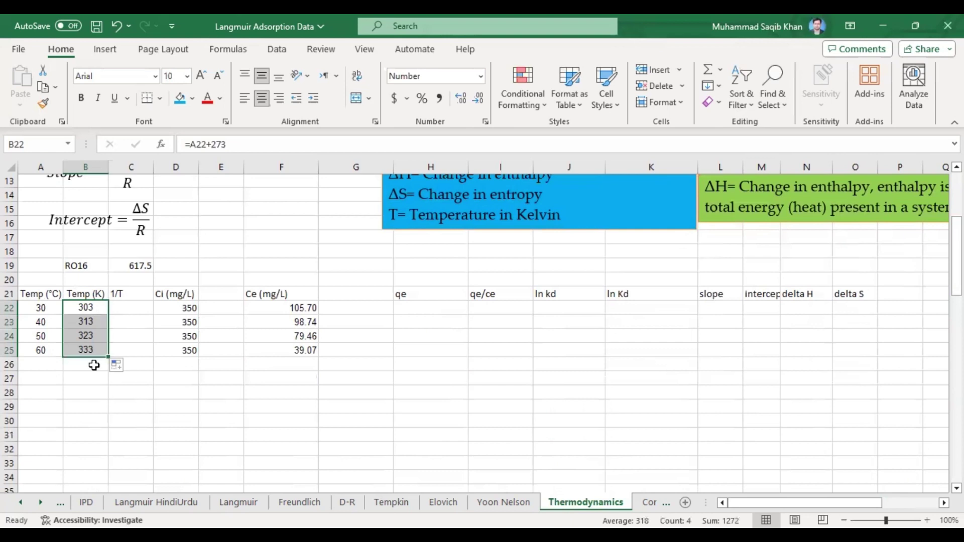
Enter =1/B22 in C22 and fill it down to C25 for the 1/T values.
click(133, 309)
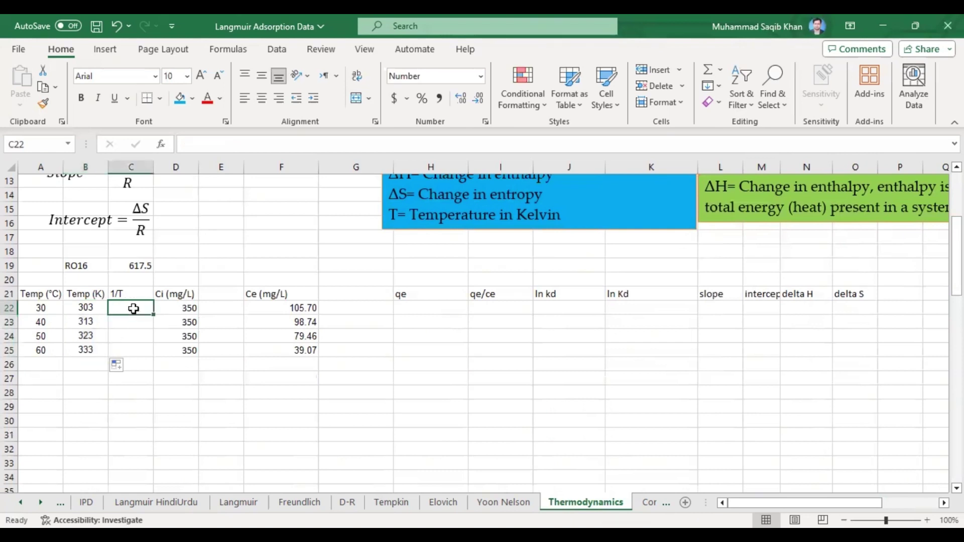
text(=1/)
click(88, 308)
key(Return)
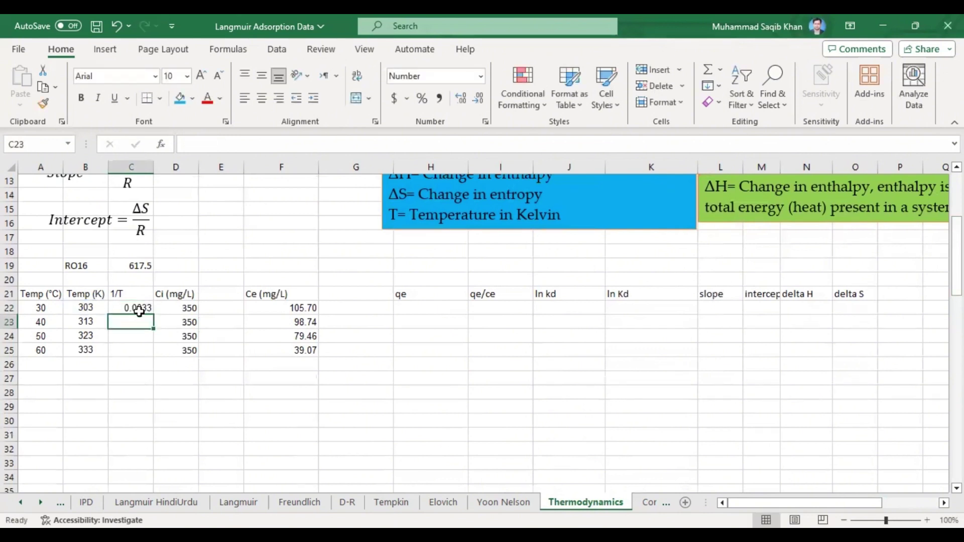
click(147, 311)
drag(153, 313, 141, 349)
click(135, 350)
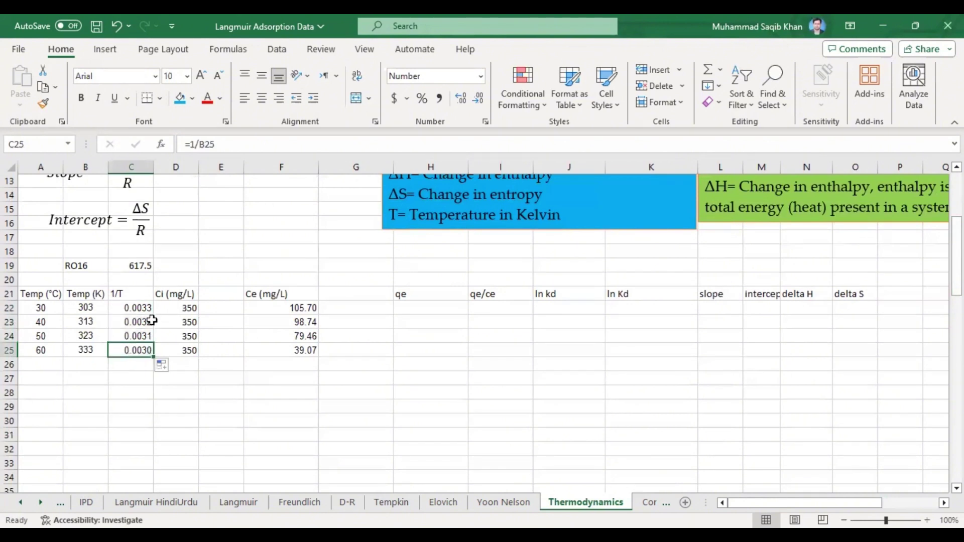
click(173, 297)
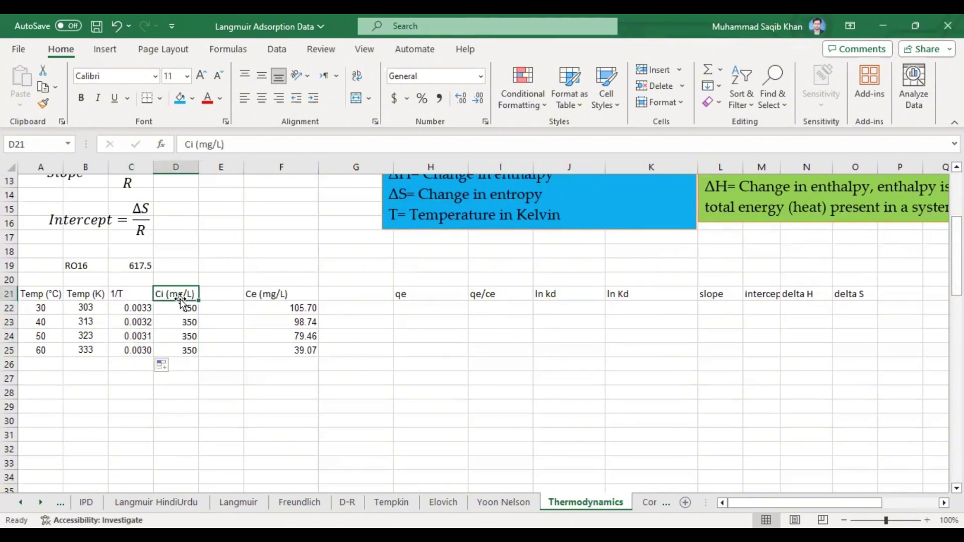
Enter the heading 'Ci (mol/L)' in cell E21.
click(215, 297)
text(Ci)
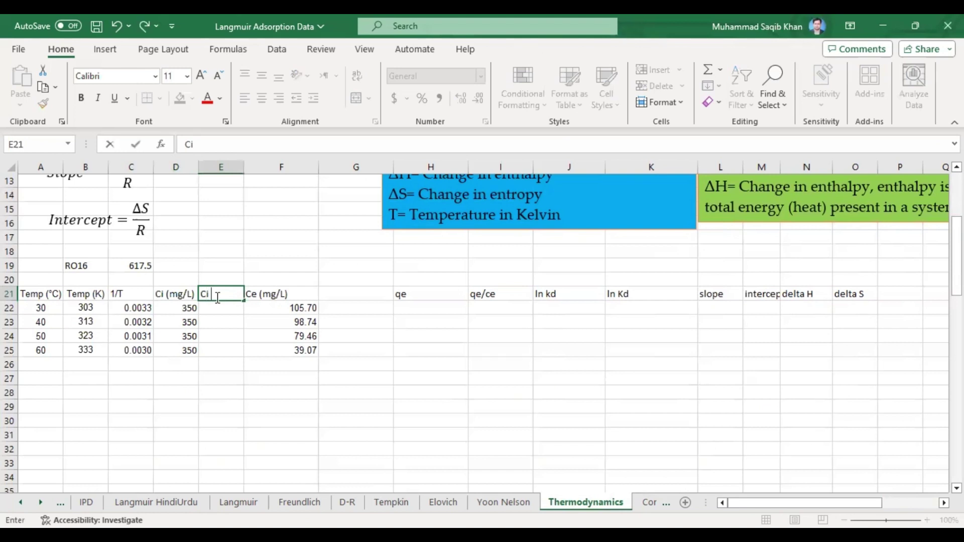
text( (mol/L))
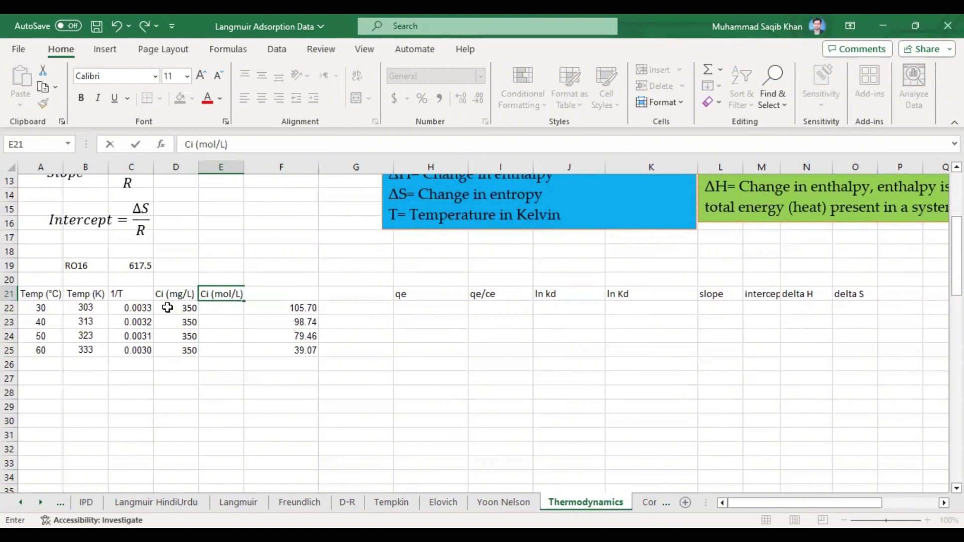
click(214, 308)
click(214, 297)
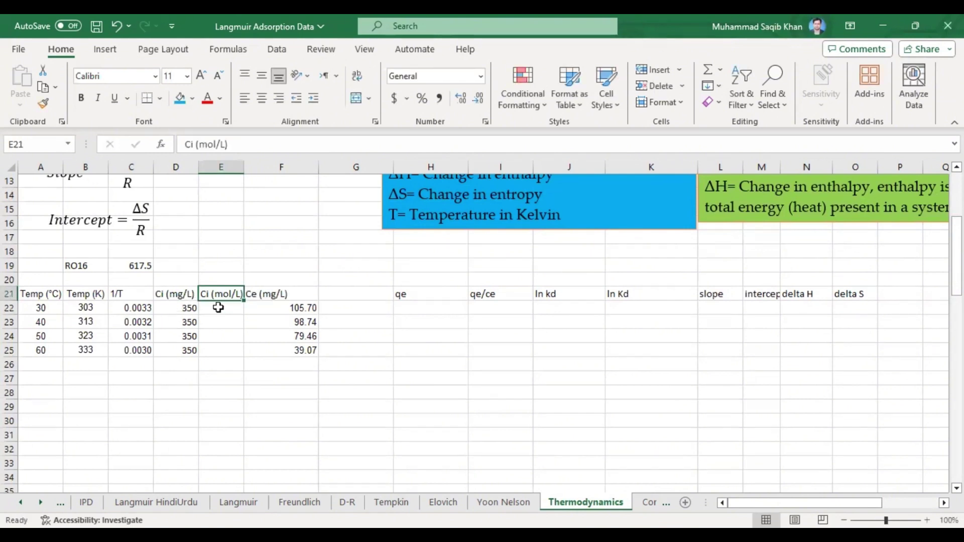
click(169, 297)
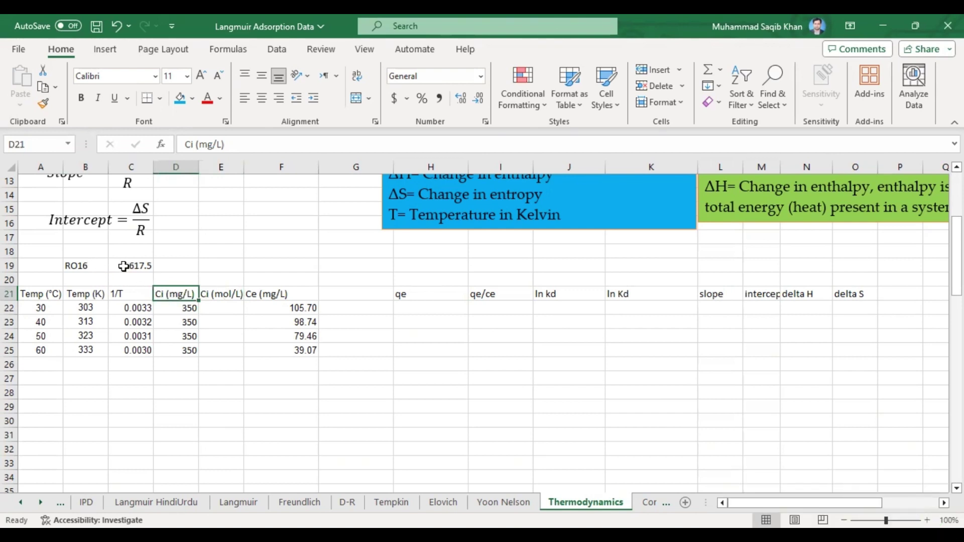
In E22, build the formula =D22/1000)/C19, dividing by 1000 and by 617.5.
click(216, 306)
text(=)
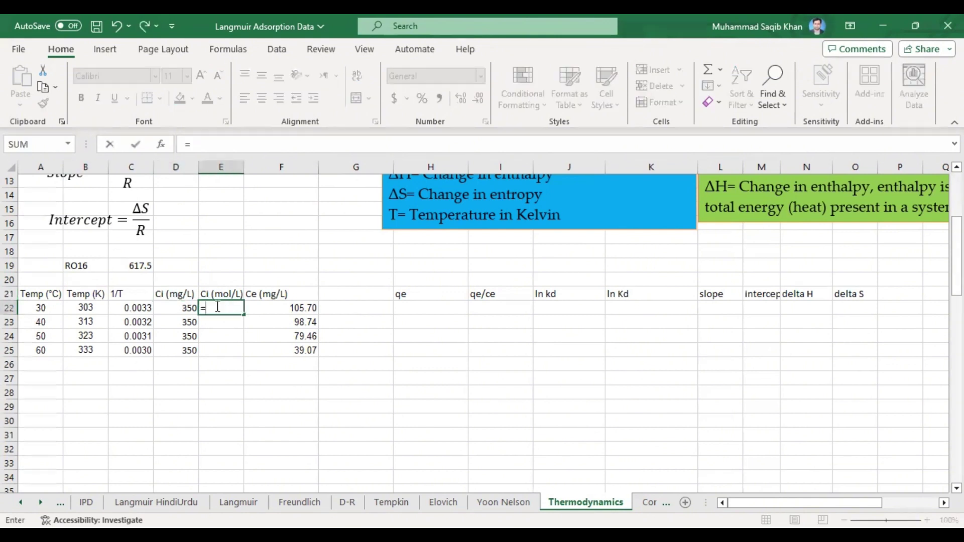
click(172, 309)
text(/1000)
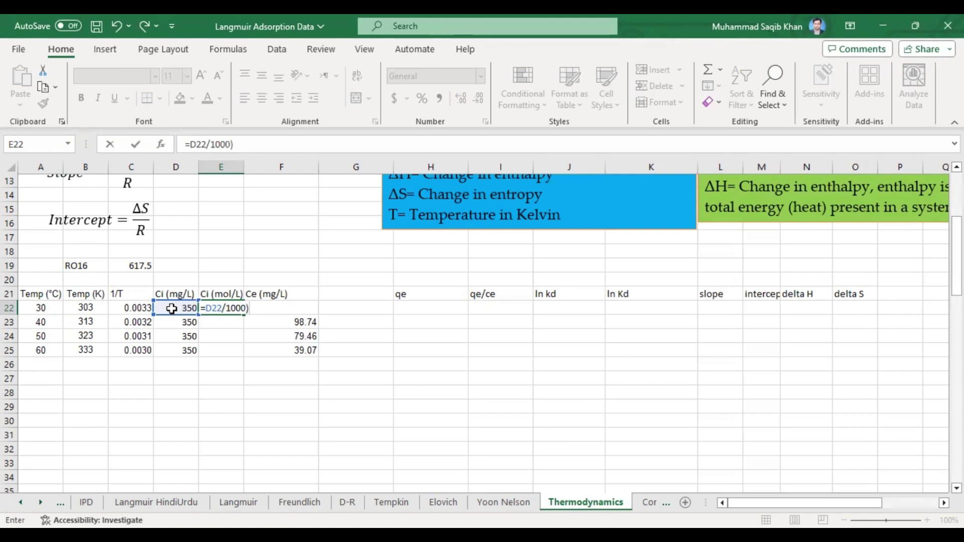
text()/)
click(137, 263)
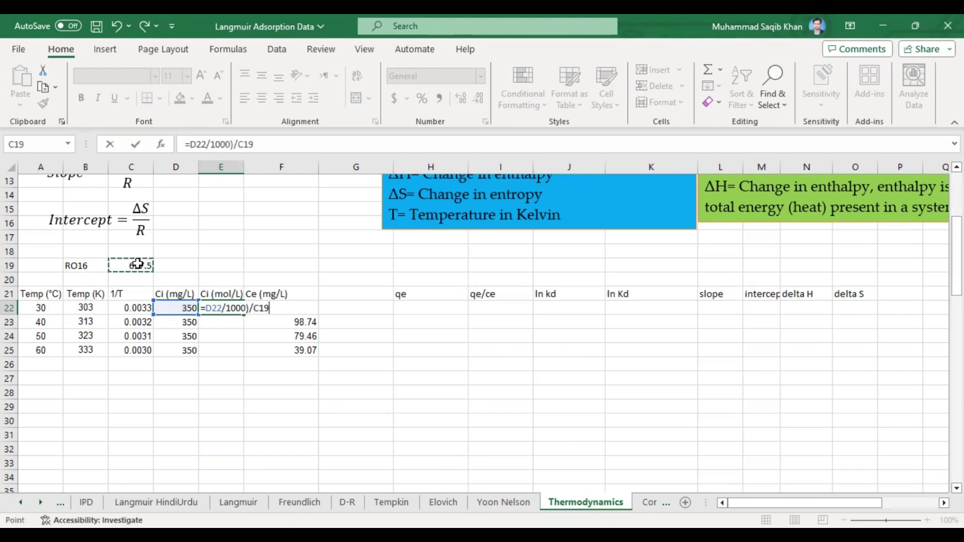